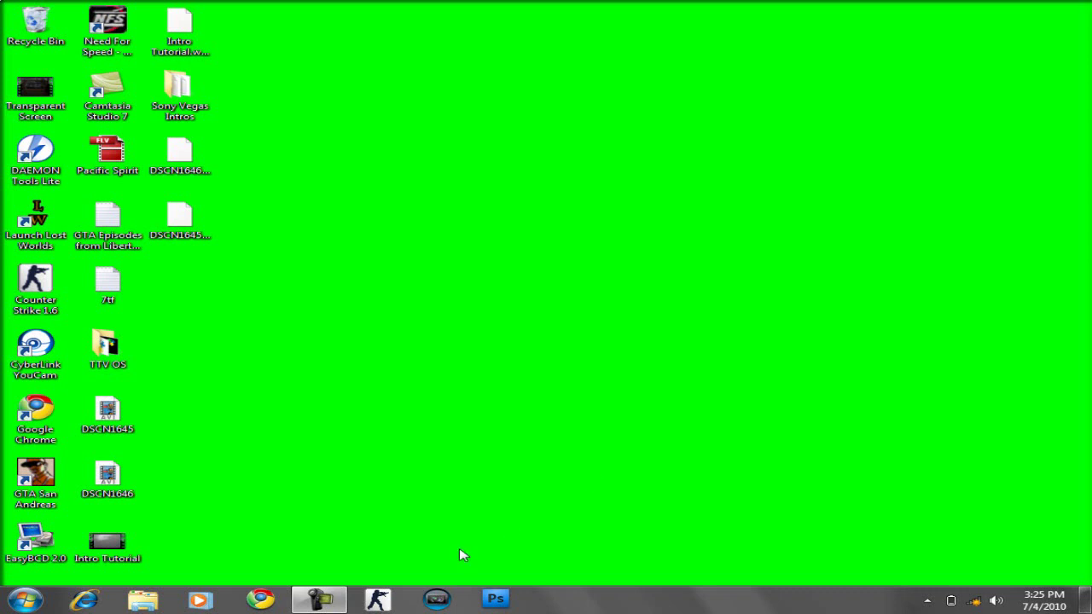
Launch Vegas and drag DSCN1645 and DSCN1646 from the desktop into its timeline
{"action": "left_click", "coordinate": [440, 601]}
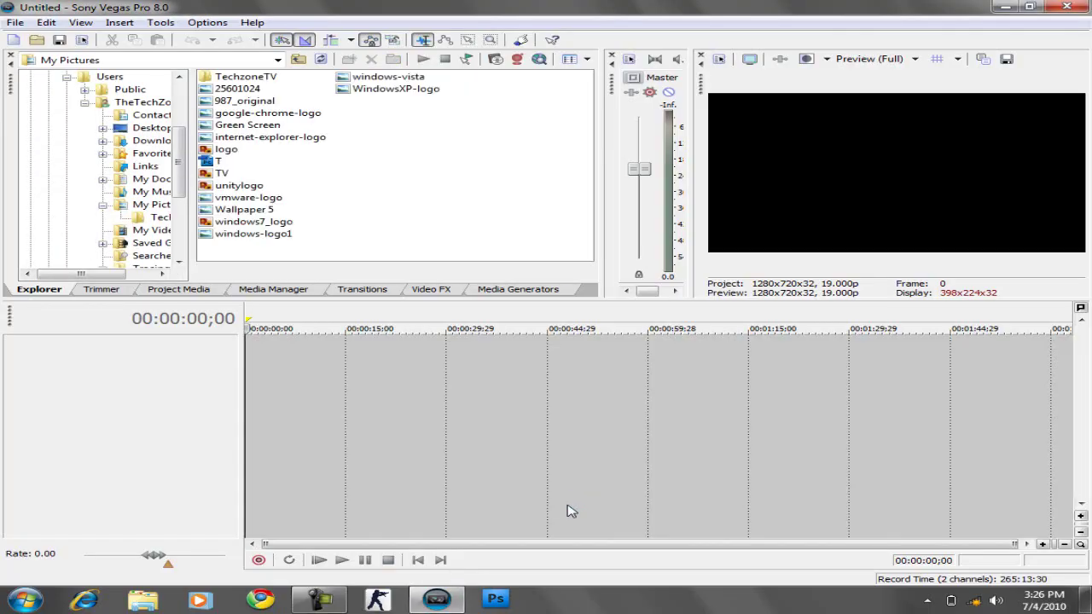
{"action": "left_click", "coordinate": [449, 608]}
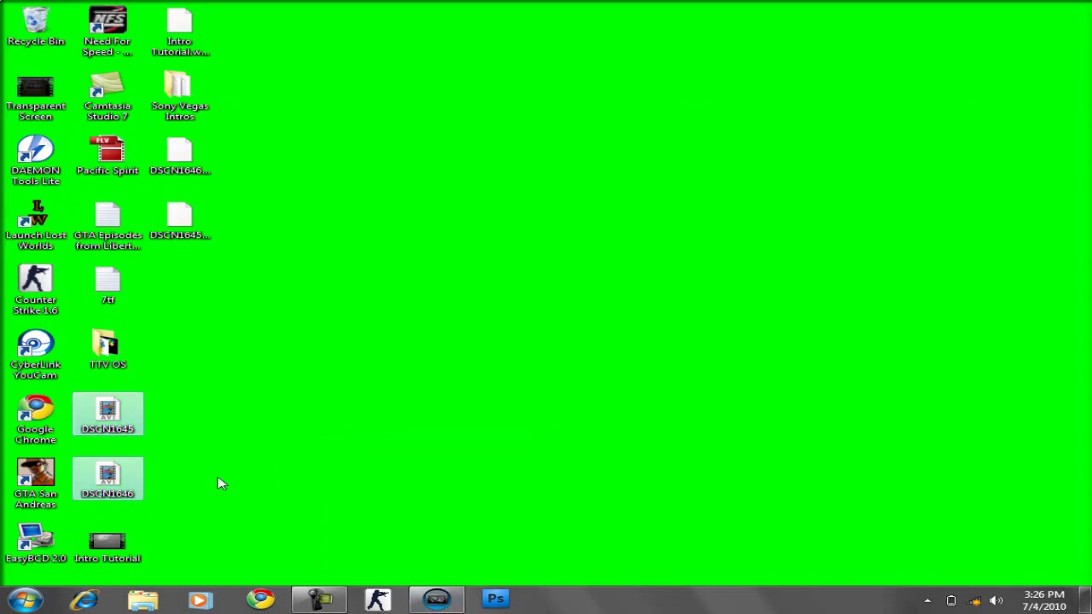
{"action": "left_click_drag", "start_coordinate": [219, 481], "coordinate": [113, 409]}
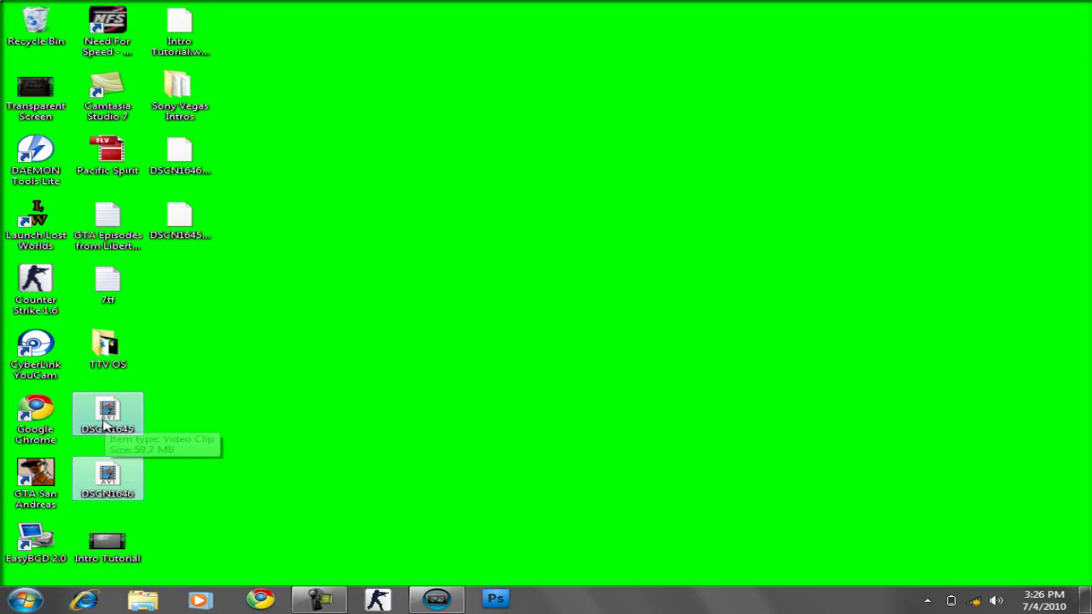
{"action": "left_click_drag", "start_coordinate": [104, 425], "coordinate": [262, 379]}
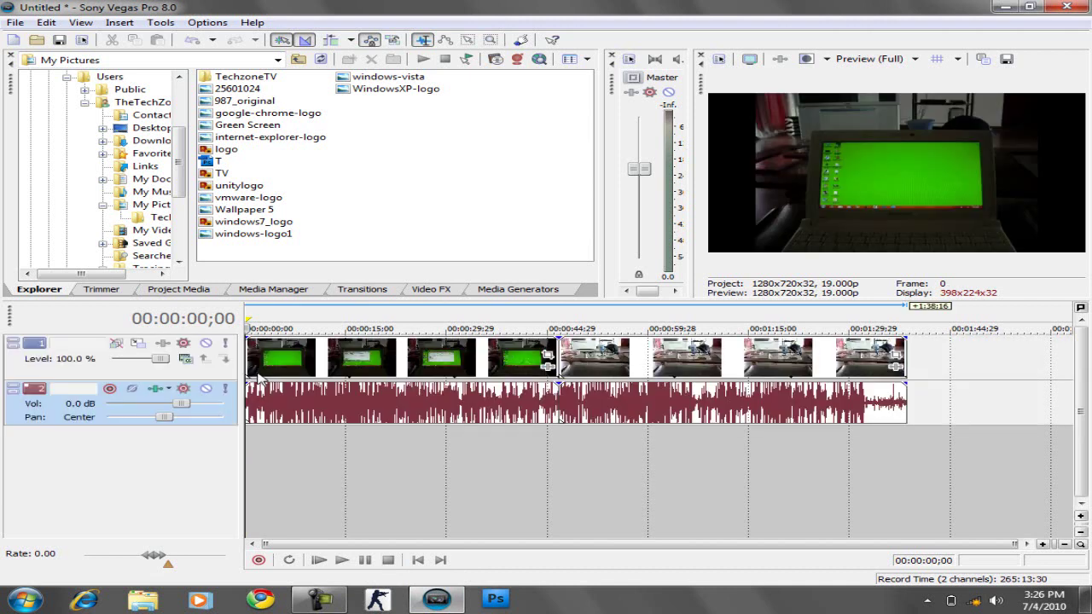
{"action": "left_click", "coordinate": [481, 425]}
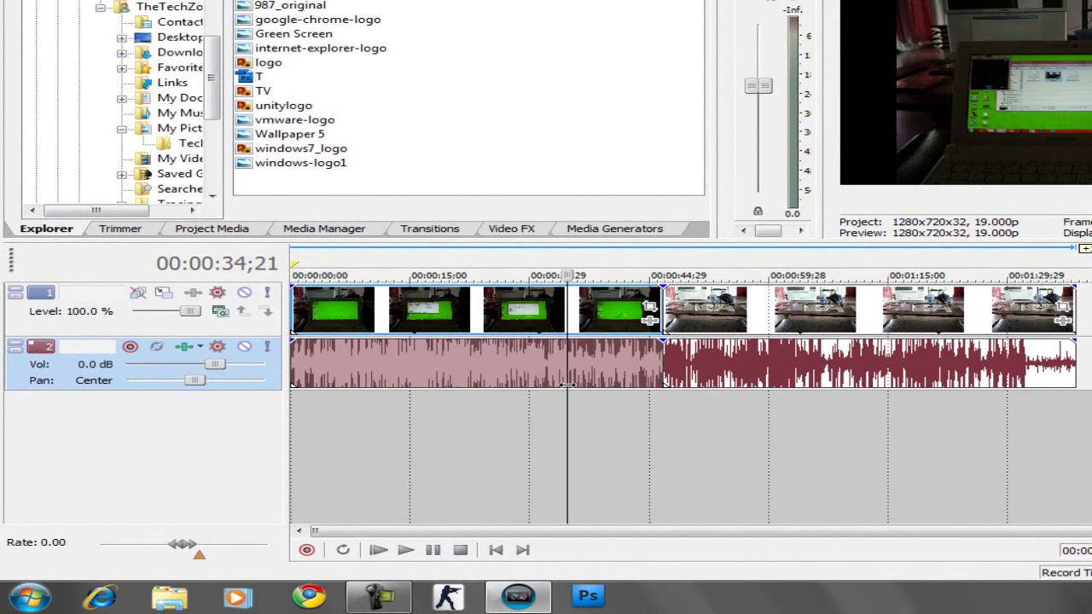
{"action": "left_click", "coordinate": [484, 375]}
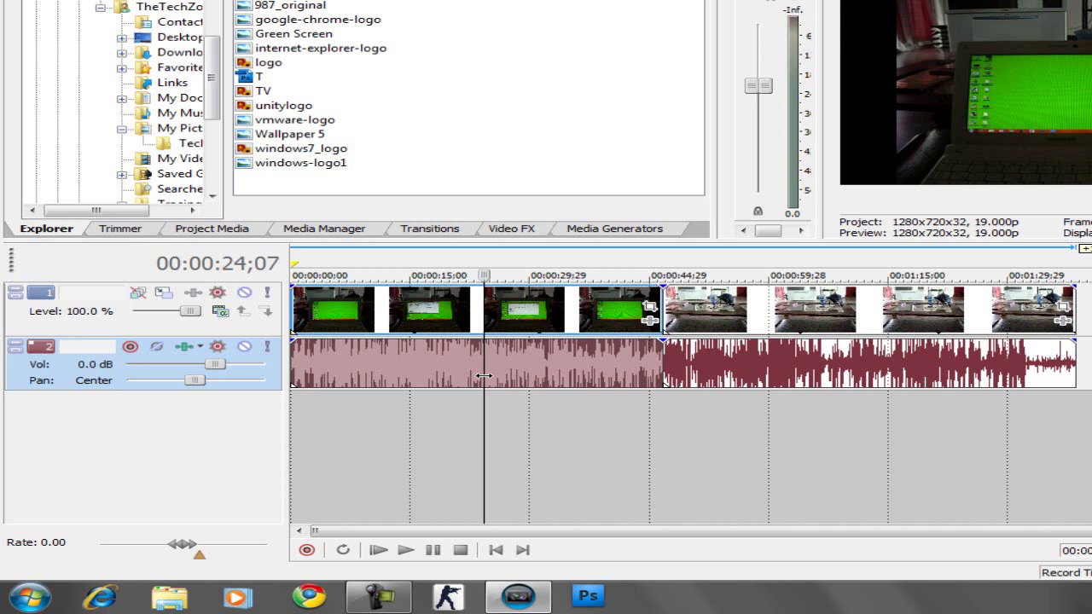
{"action": "left_click", "coordinate": [853, 359]}
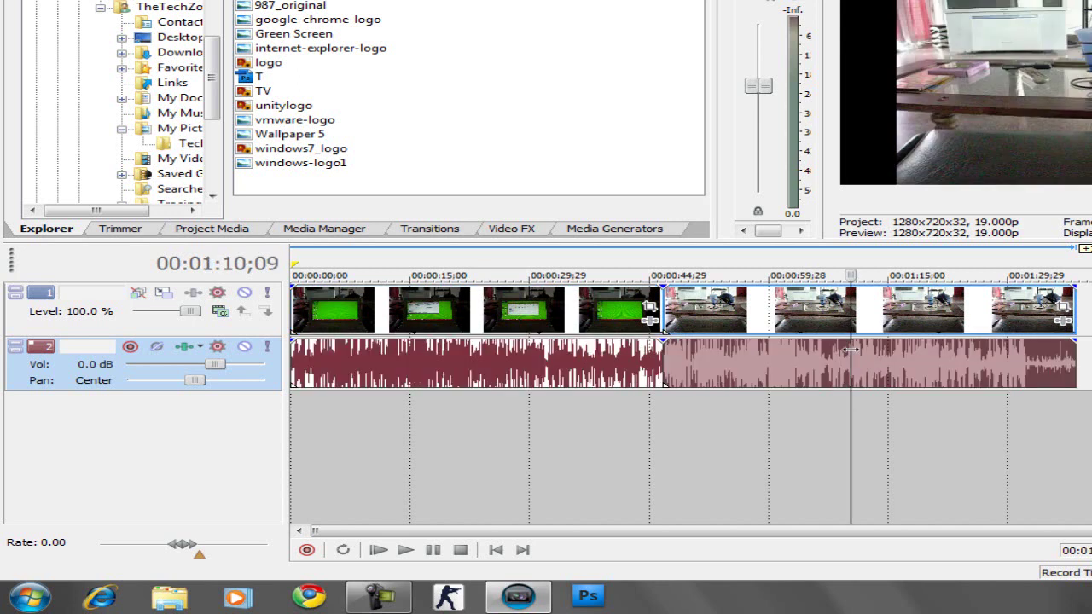
{"action": "left_click", "coordinate": [559, 352]}
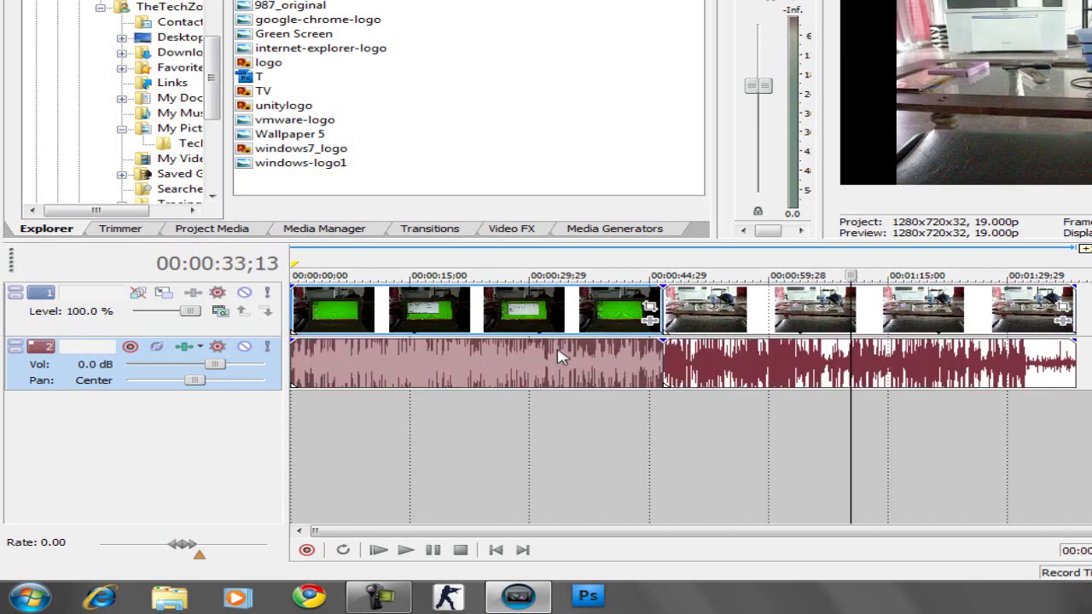
{"action": "left_click", "coordinate": [803, 383]}
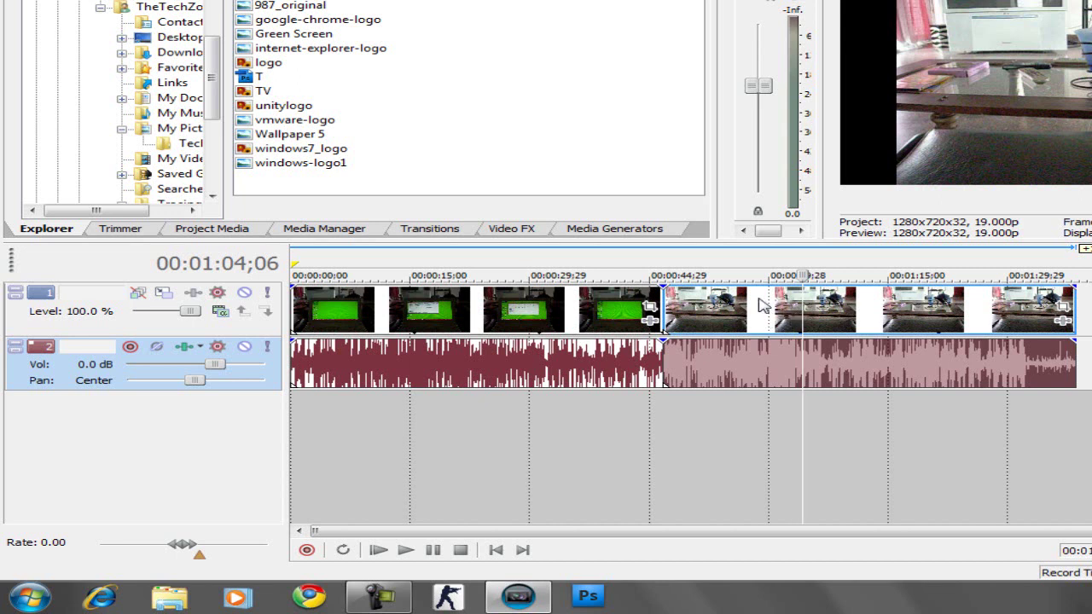
Put the background clip on a lower track, delete the audio track, and trim it to end with the netbook clip
{"action": "left_click_drag", "start_coordinate": [762, 306], "coordinate": [285, 480]}
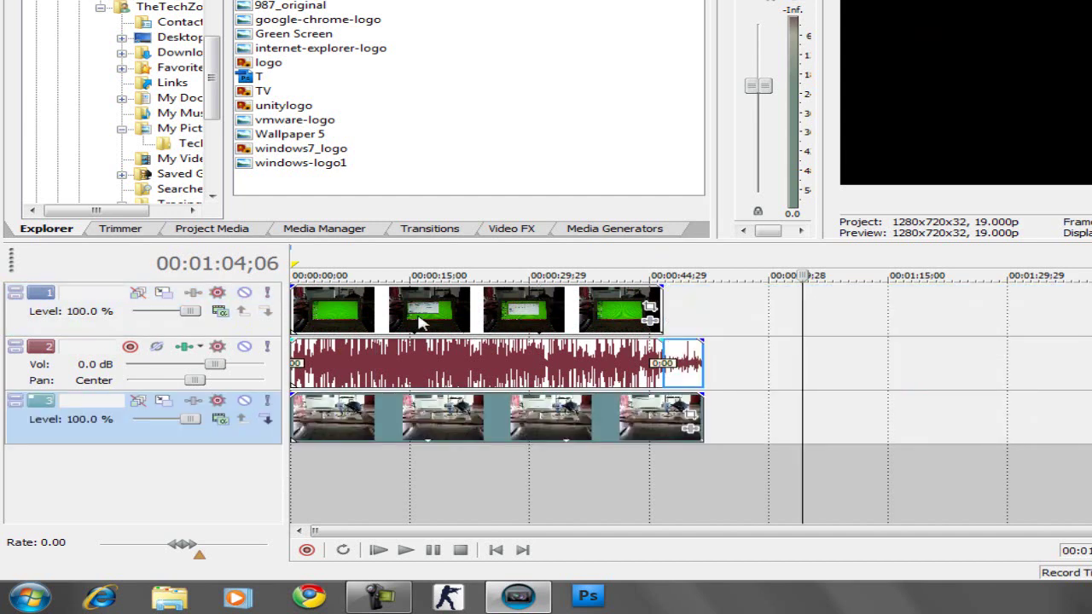
{"action": "left_click", "coordinate": [45, 366]}
{"action": "right_click", "coordinate": [45, 365]}
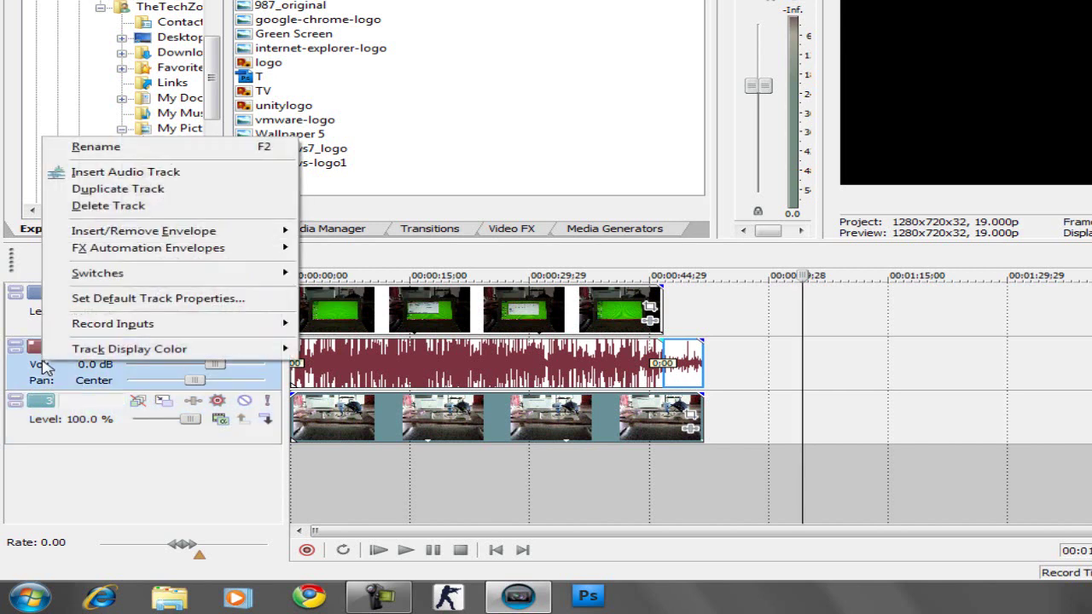
{"action": "left_click", "coordinate": [217, 205]}
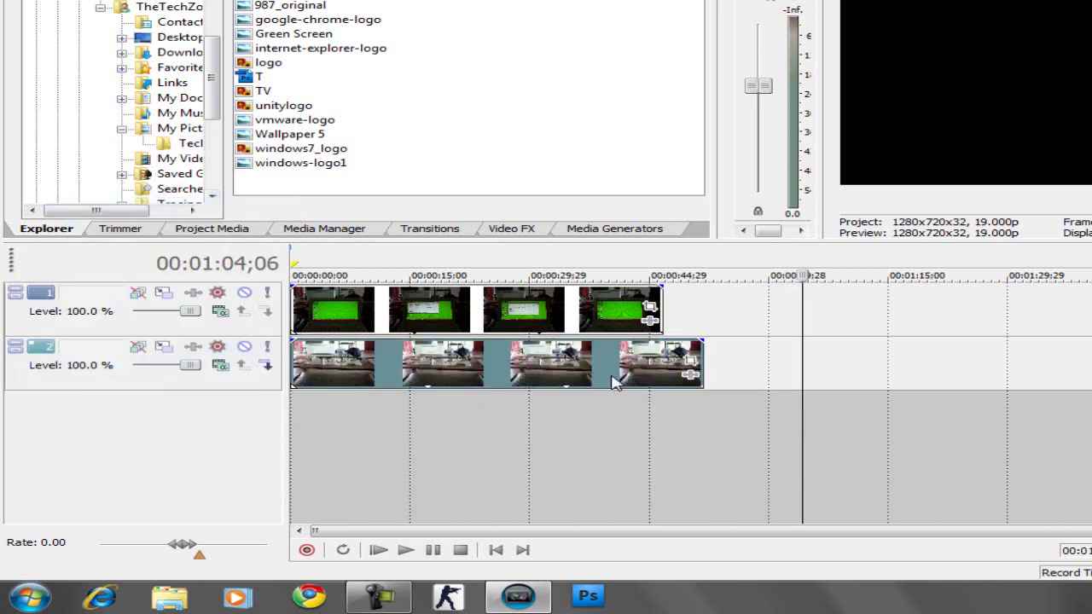
{"action": "left_click_drag", "start_coordinate": [691, 365], "coordinate": [662, 365]}
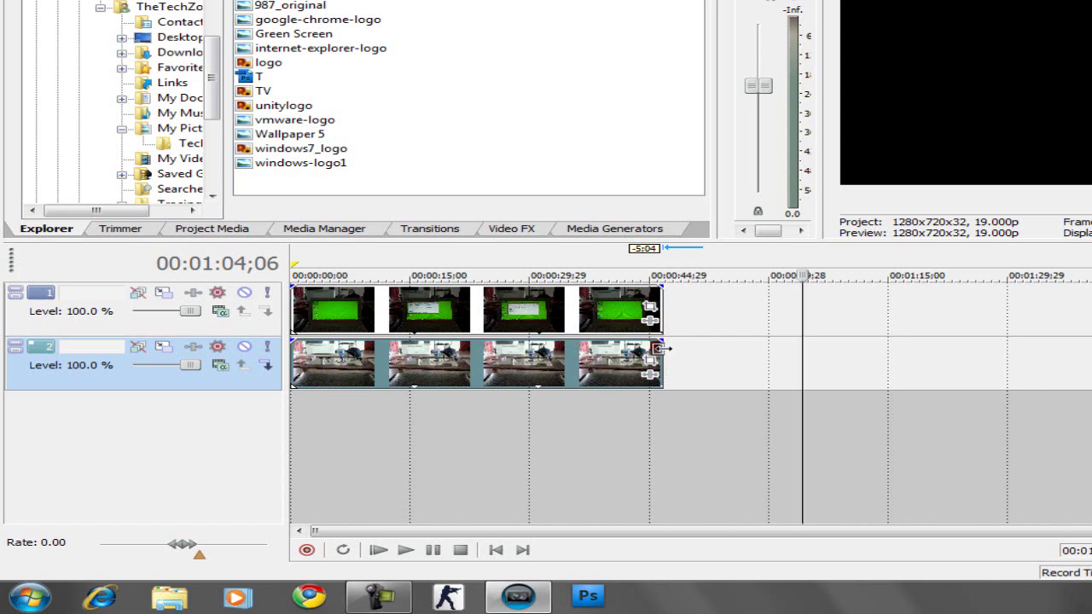
{"action": "left_click", "coordinate": [574, 363]}
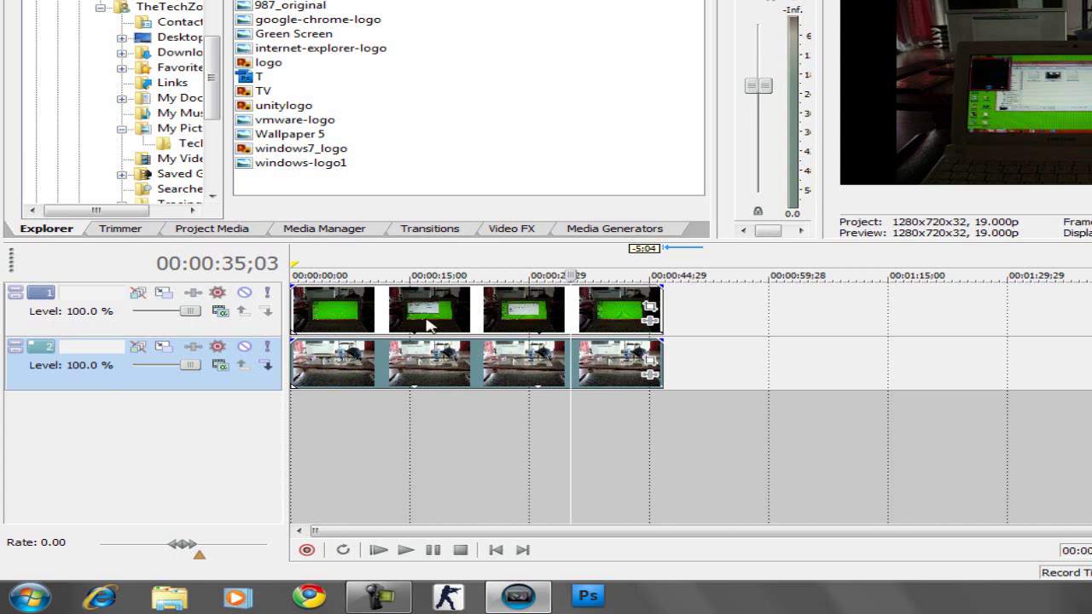
Apply the Chroma Keyer Green Screen preset to the DSCN1645 netbook clip
{"action": "left_click", "coordinate": [512, 231]}
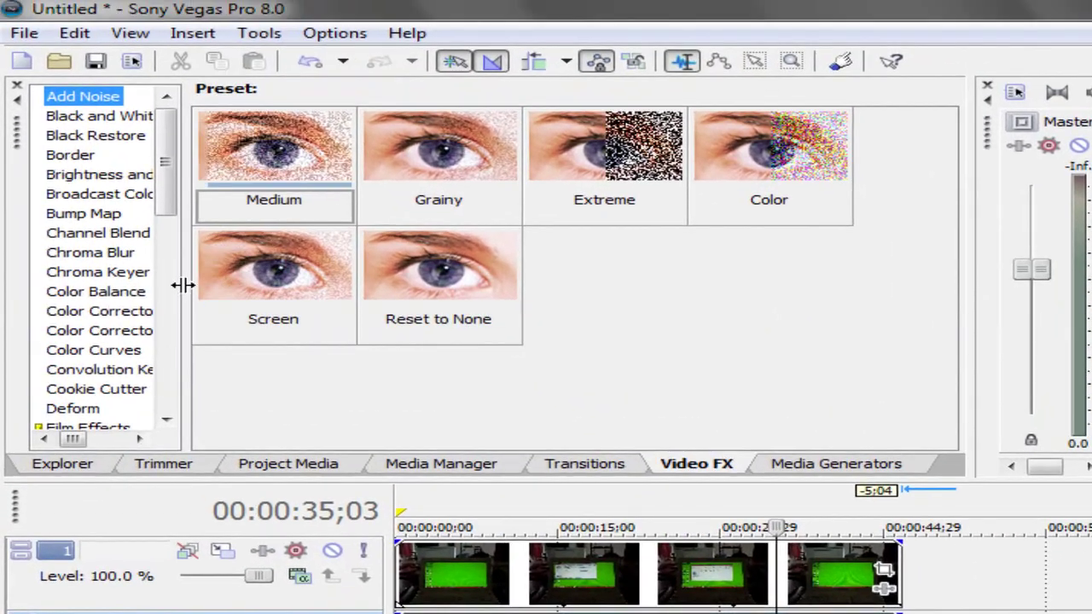
{"action": "left_click", "coordinate": [78, 275]}
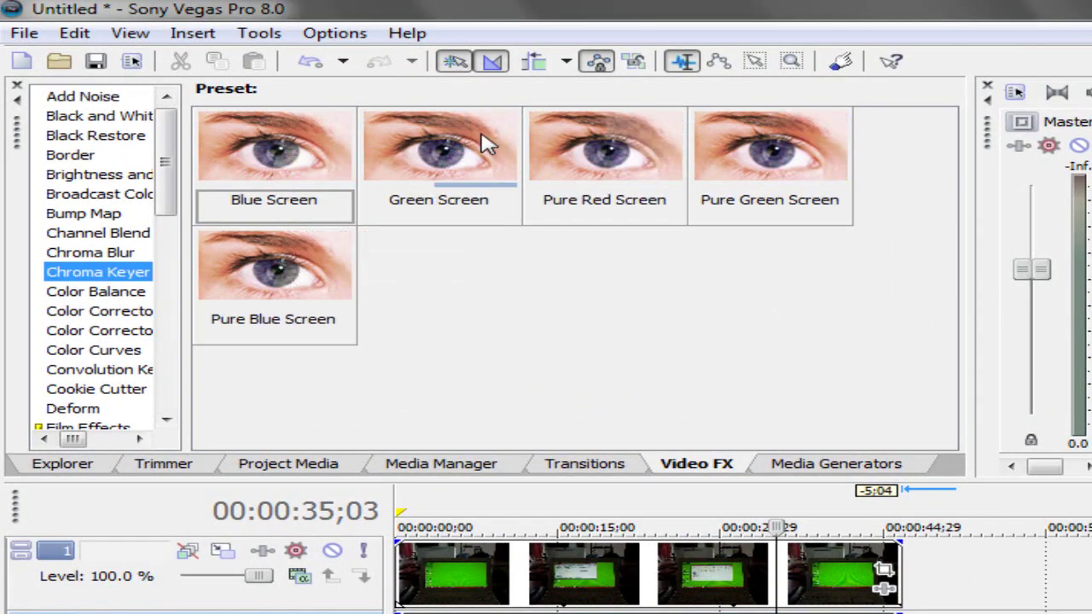
{"action": "left_click_drag", "start_coordinate": [468, 151], "coordinate": [482, 587]}
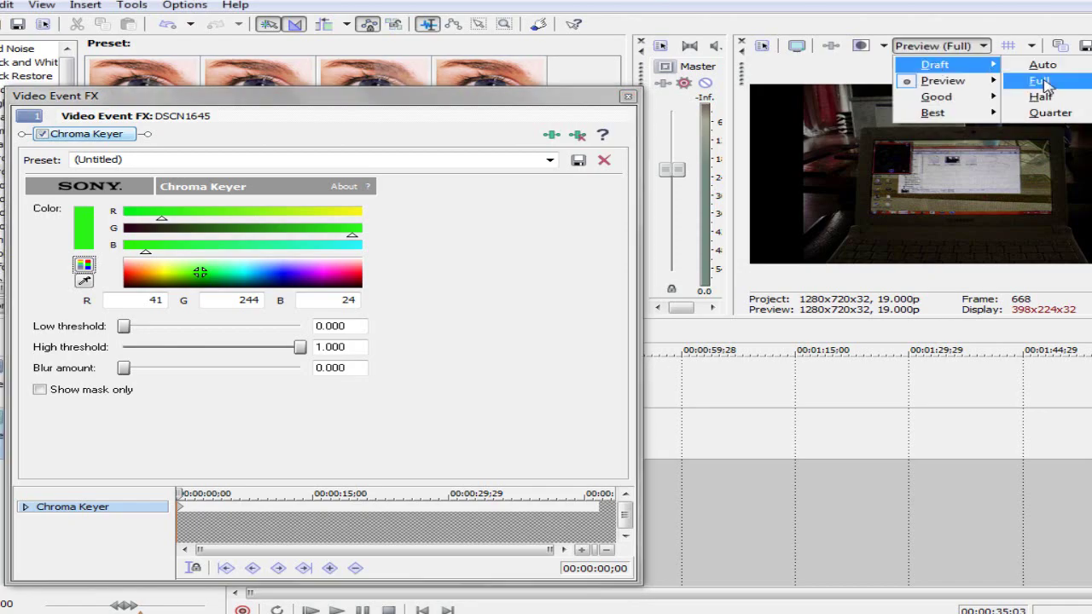
Set preview quality to Draft (Half), play and rewind the keyed clip, then eyedrop the green key colour
{"action": "left_click", "coordinate": [1041, 96]}
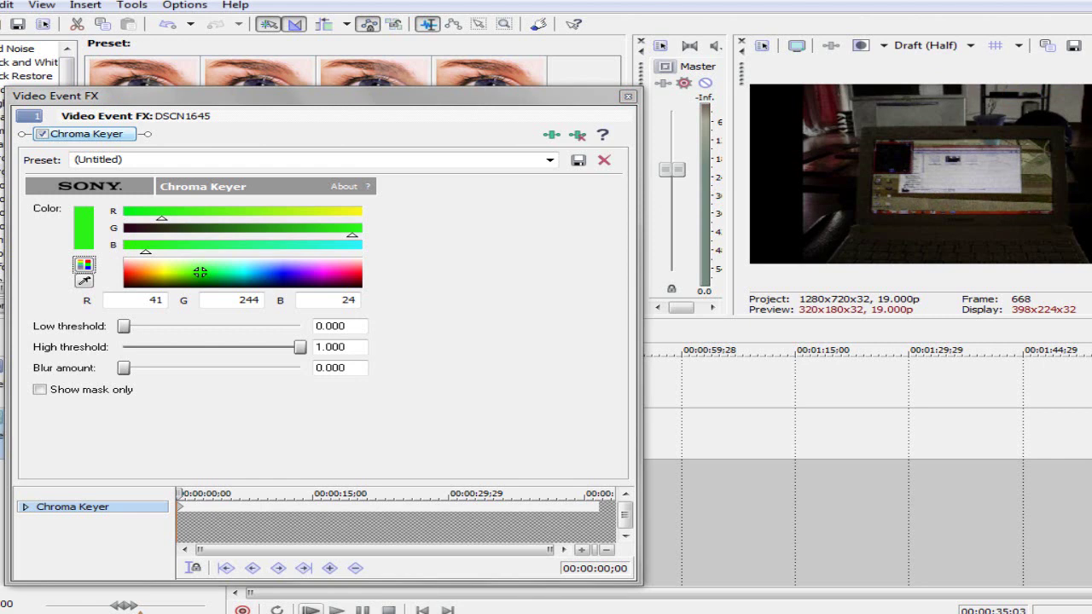
{"action": "left_click", "coordinate": [310, 609]}
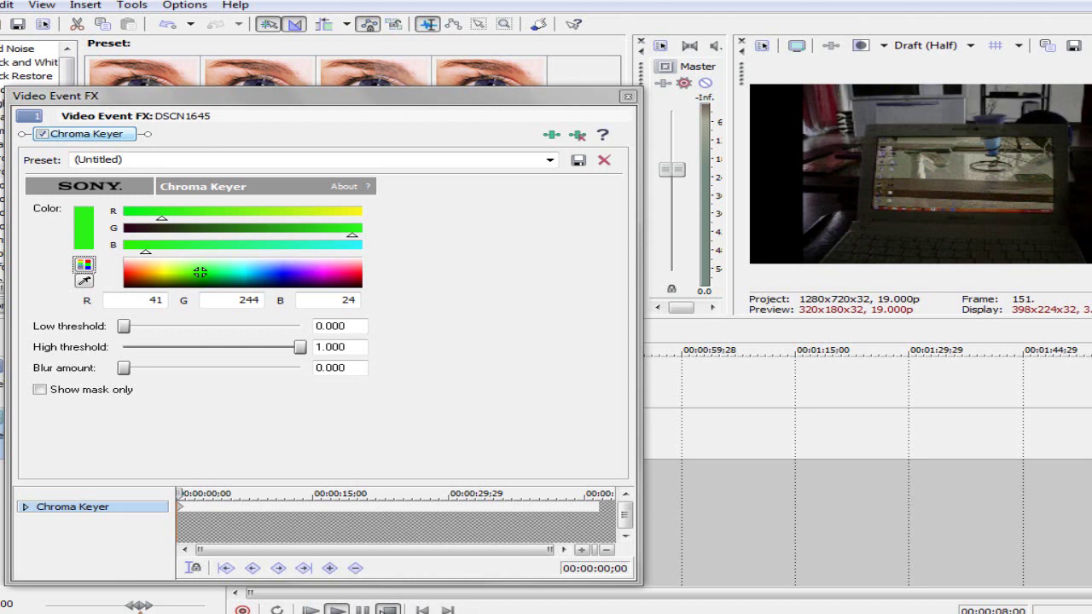
{"action": "left_click", "coordinate": [387, 609]}
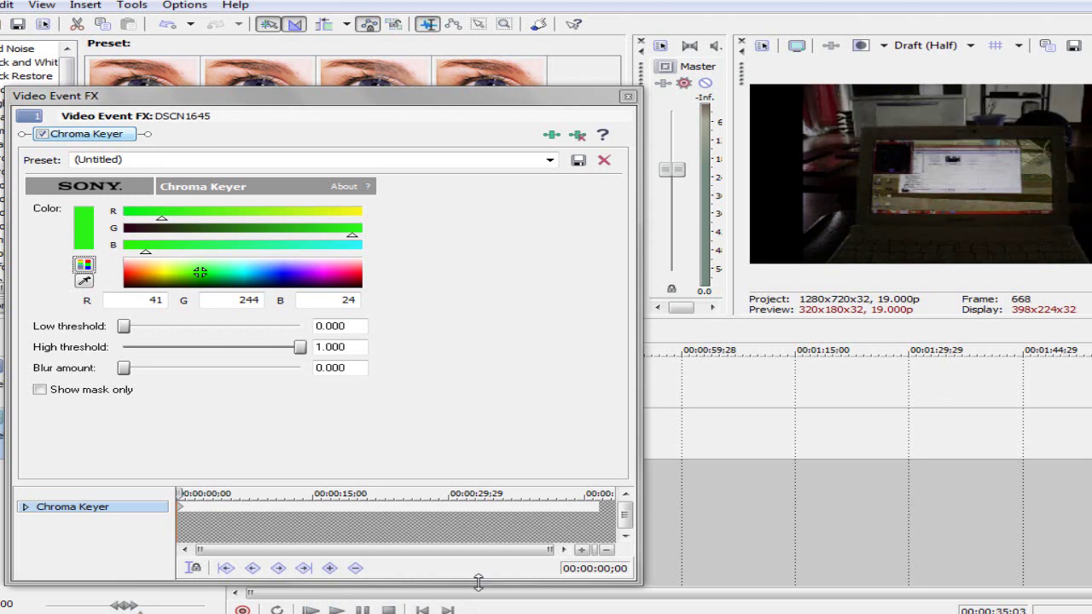
{"action": "left_click", "coordinate": [421, 609]}
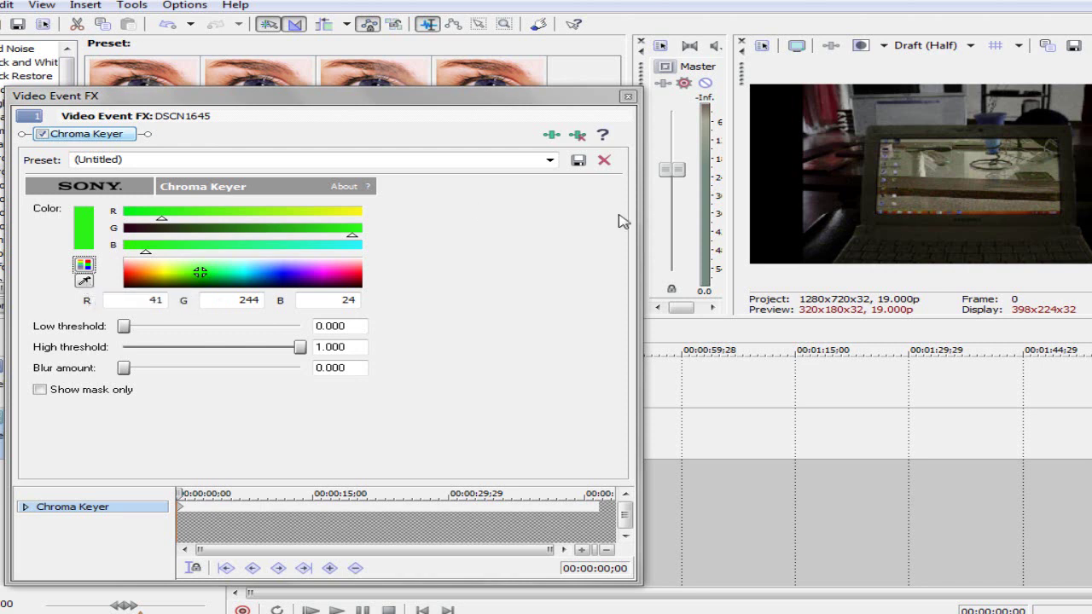
{"action": "left_click", "coordinate": [84, 281]}
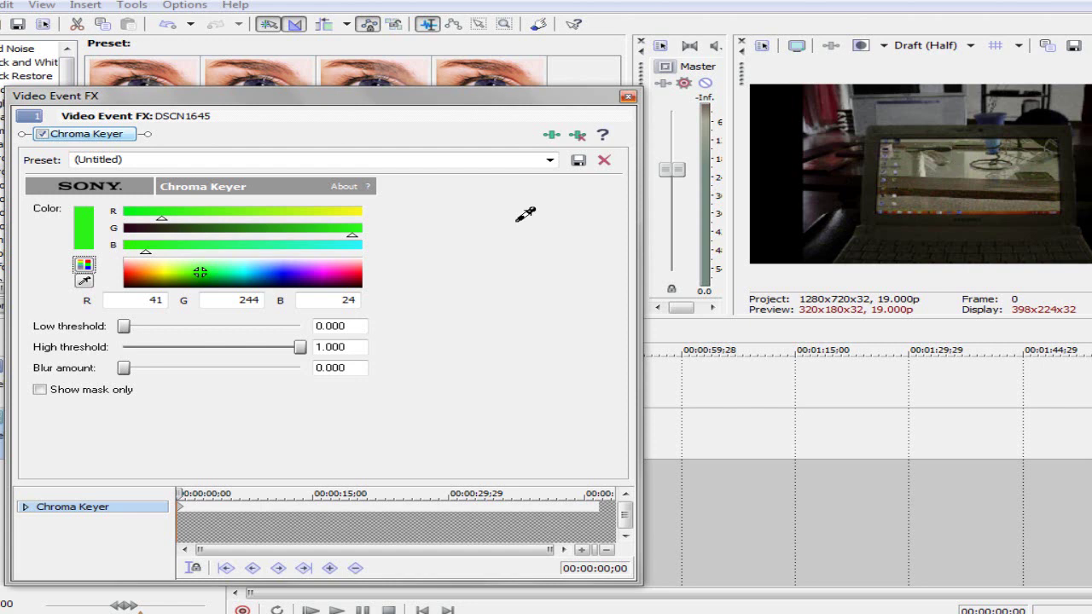
{"action": "left_click", "coordinate": [86, 219]}
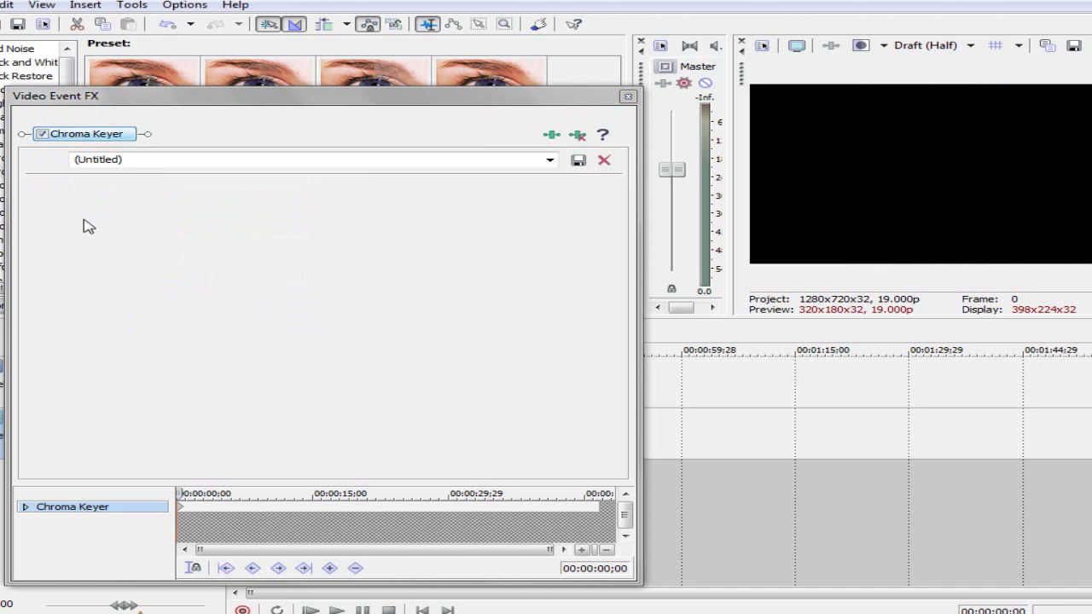
Drop the Color Corrector (Secondary) Reset to None preset onto the DSCN1646 lower-track clip
{"action": "left_click", "coordinate": [628, 97]}
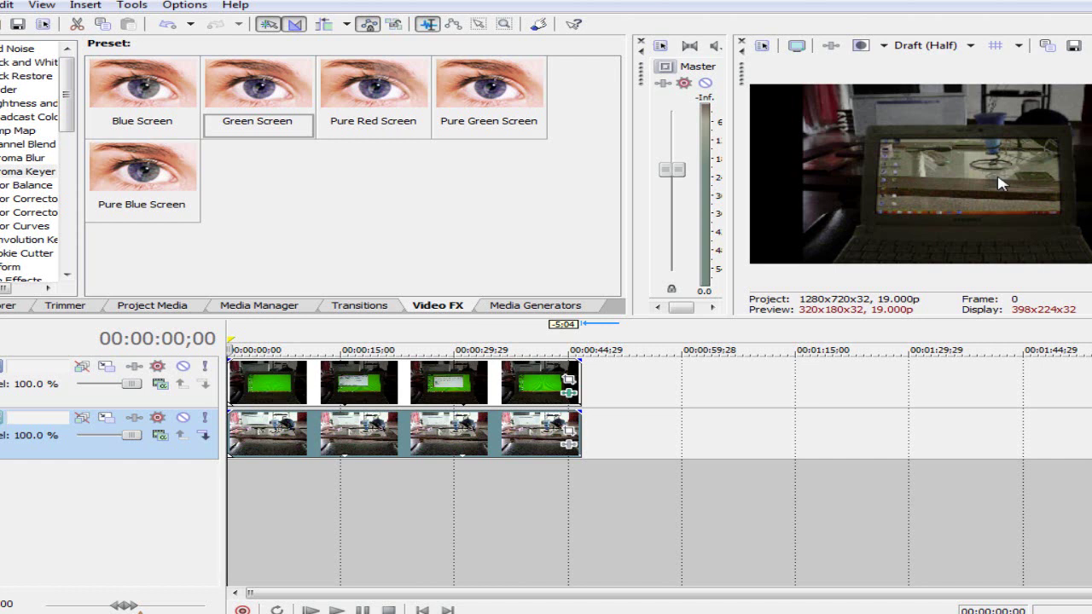
{"action": "left_click", "coordinate": [23, 214]}
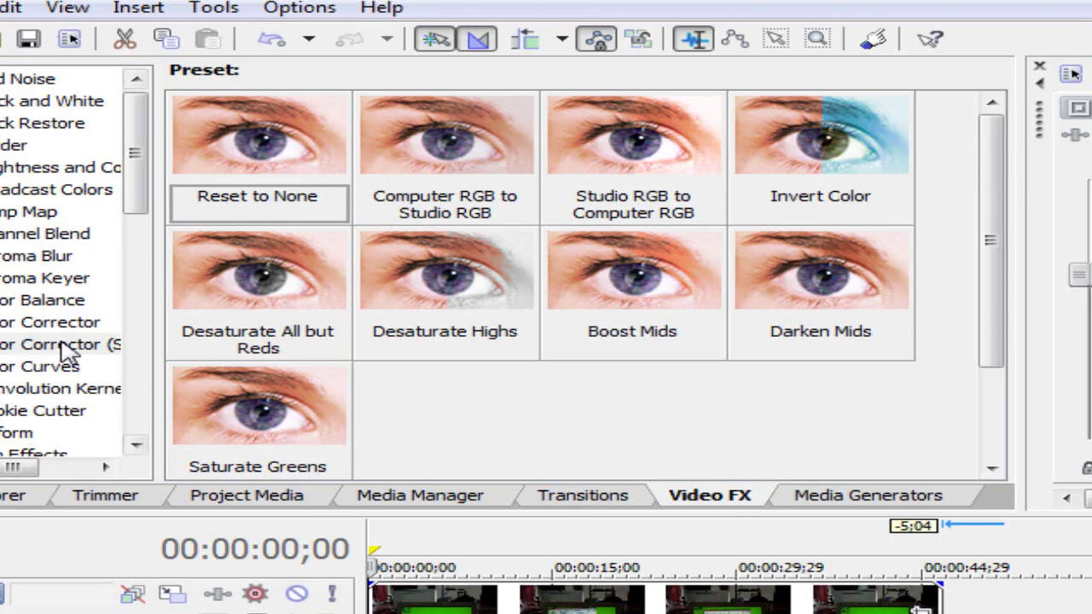
{"action": "left_click_drag", "start_coordinate": [159, 329], "coordinate": [171, 310]}
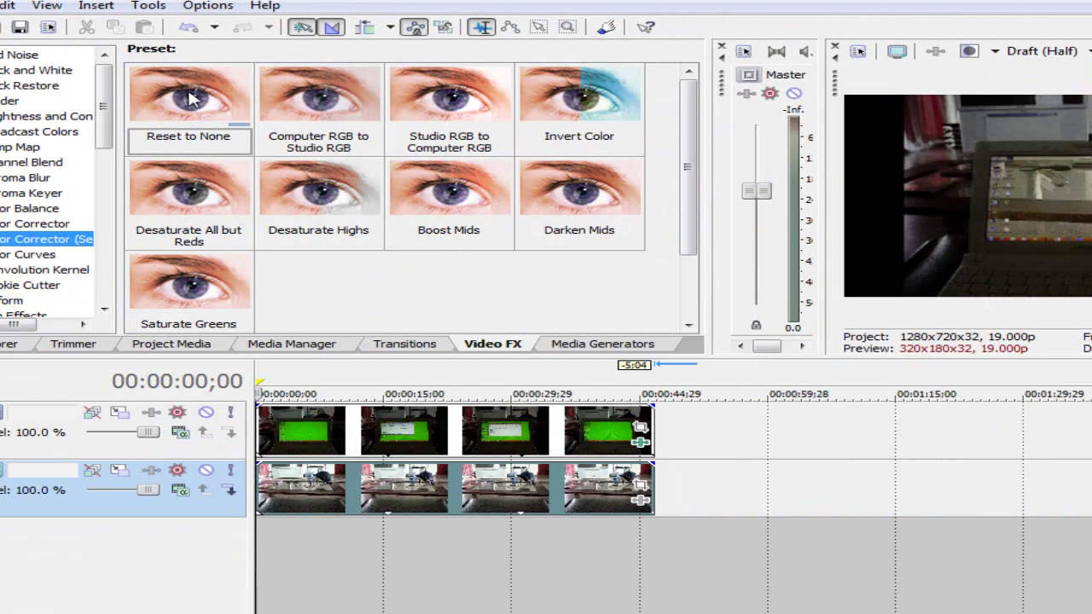
{"action": "left_click_drag", "start_coordinate": [192, 99], "coordinate": [315, 210]}
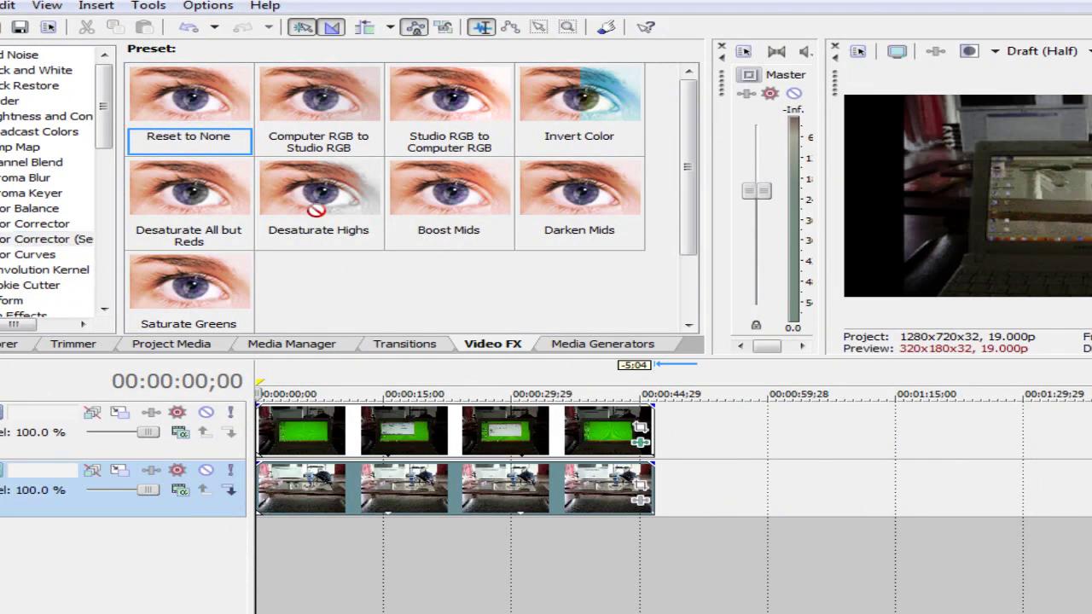
{"action": "left_click_drag", "start_coordinate": [314, 488], "coordinate": [370, 500]}
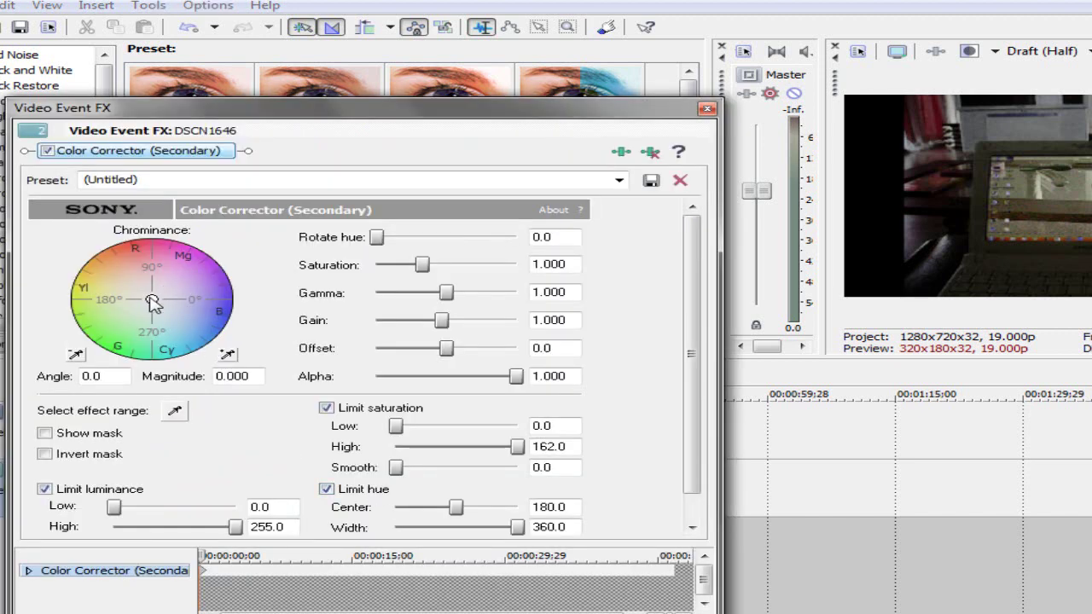
Tint DSCN1646 to angle 344.1, magnitude 0.233, and set gain 0.869 and offset -87.6
{"action": "mouse_move", "coordinate": [153, 303]}
{"action": "left_mouse_down"}
{"action": "mouse_move", "coordinate": [192, 337]}
{"action": "mouse_move", "coordinate": [157, 307]}
{"action": "mouse_move", "coordinate": [178, 321]}
{"action": "mouse_move", "coordinate": [170, 306]}
{"action": "left_mouse_up"}
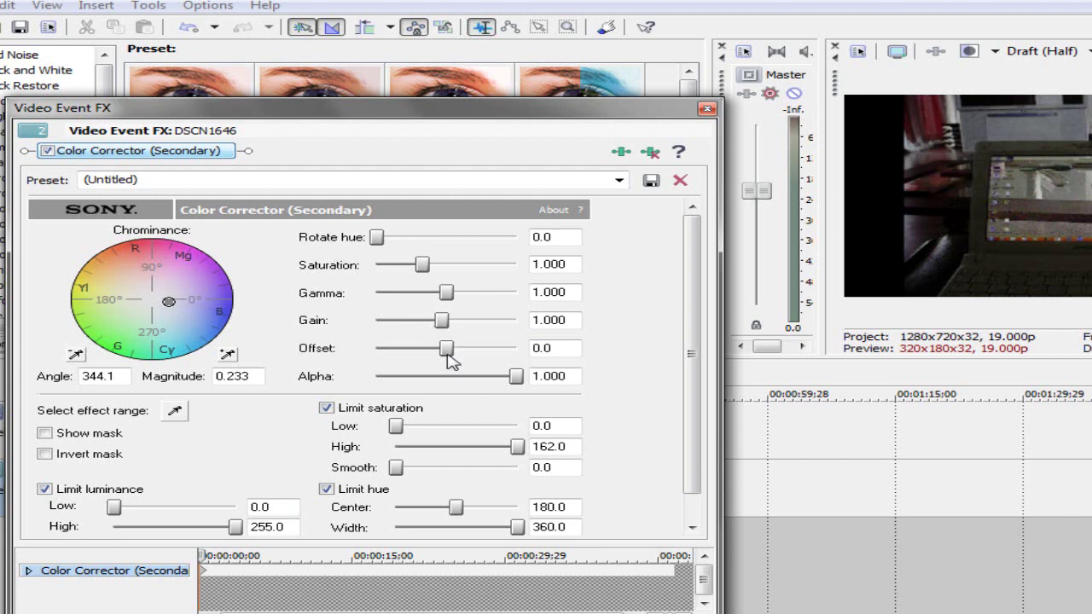
{"action": "left_click_drag", "start_coordinate": [447, 355], "coordinate": [436, 325]}
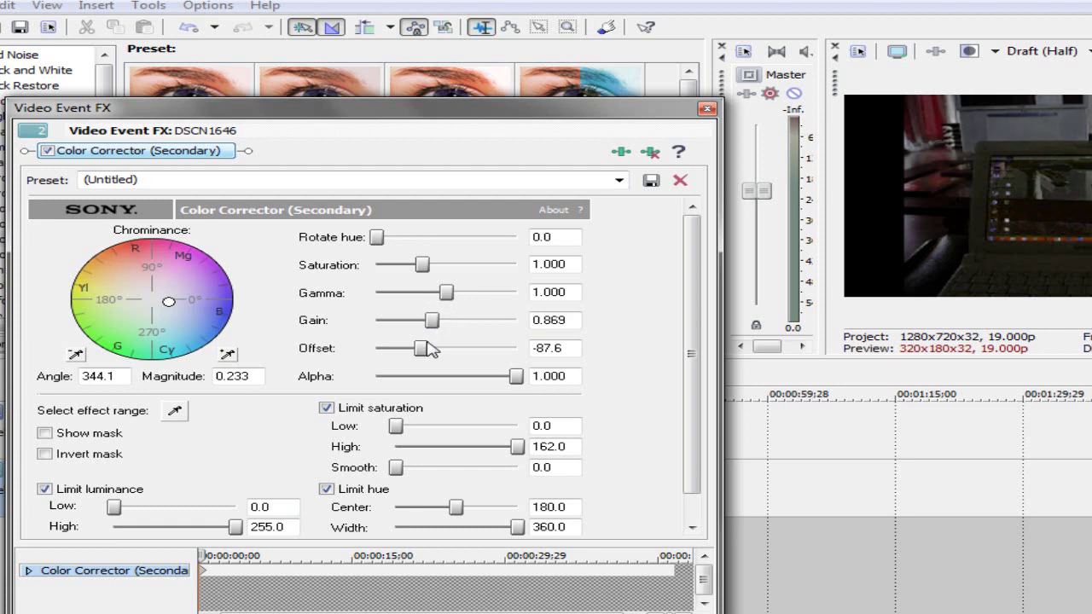
{"action": "mouse_move", "coordinate": [425, 354]}
{"action": "left_mouse_down"}
{"action": "mouse_move", "coordinate": [438, 354]}
{"action": "mouse_move", "coordinate": [426, 354]}
{"action": "left_mouse_up"}
Close the colour corrector settings and play the composite preview, then stop back at the start
{"action": "left_click", "coordinate": [707, 111]}
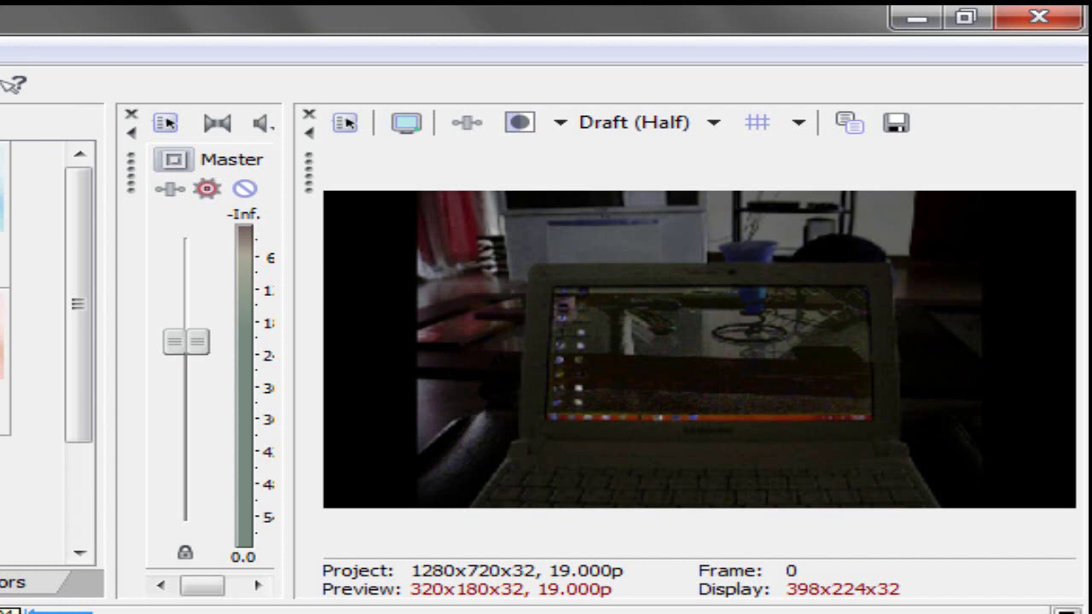
{"action": "key", "text": "space"}
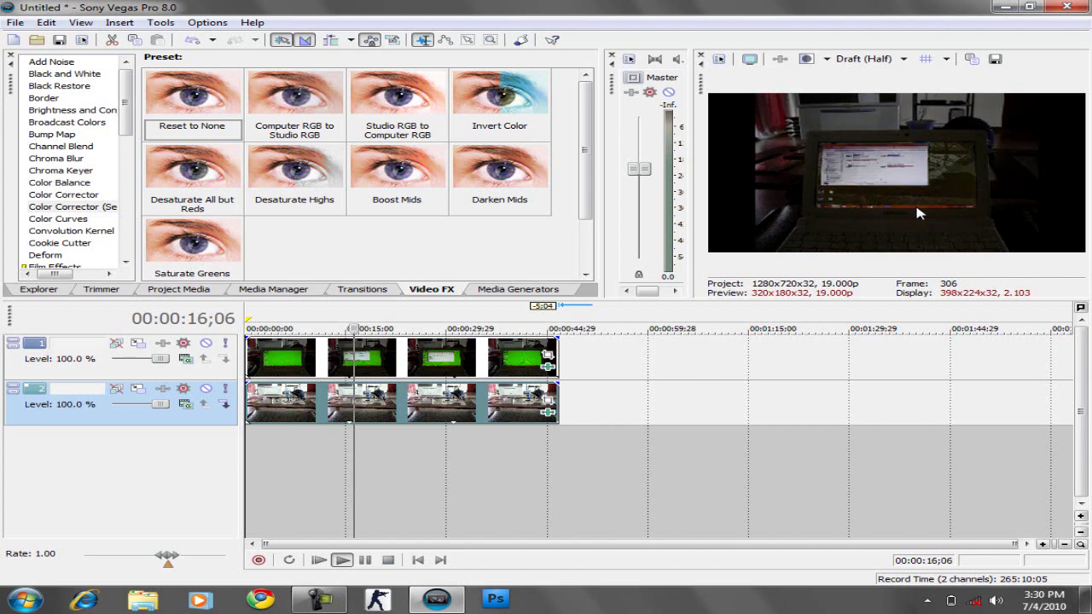
{"action": "left_click", "coordinate": [388, 560]}
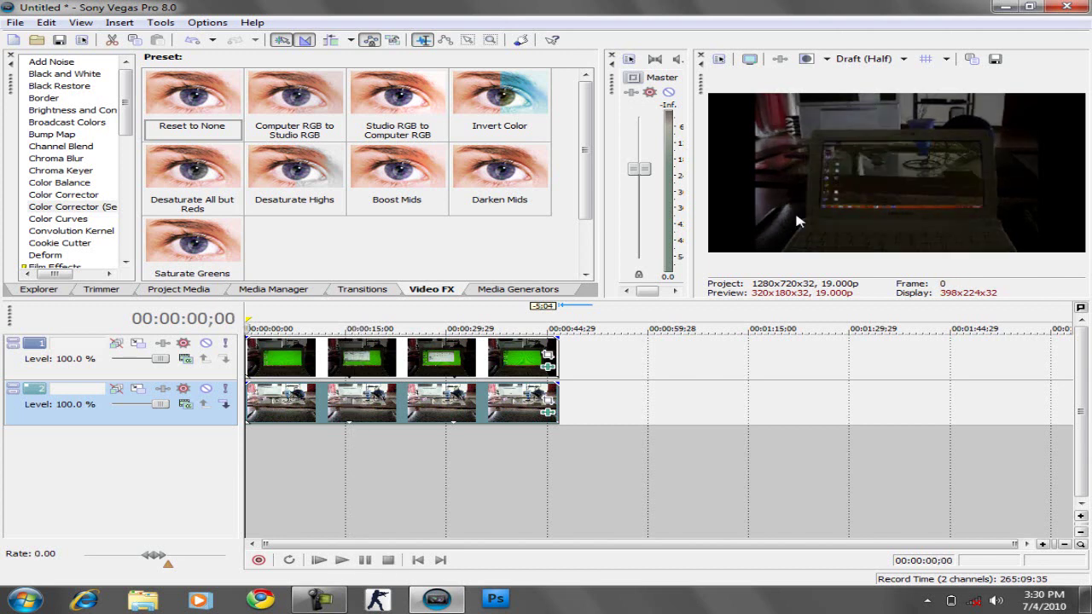